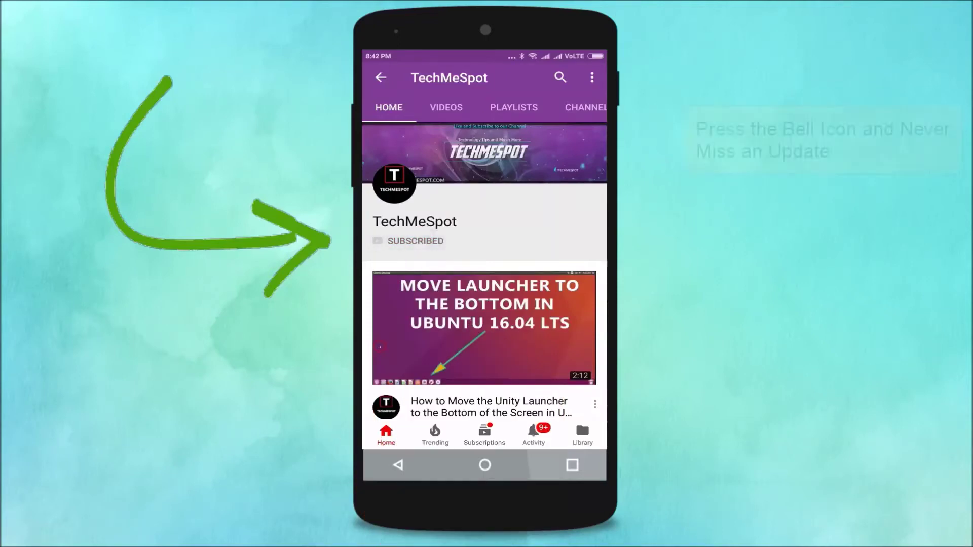
- Highlight 'YouTube TV Mode' in the Word title, deselect it, and switch to Chrome
left_click(474, 241)
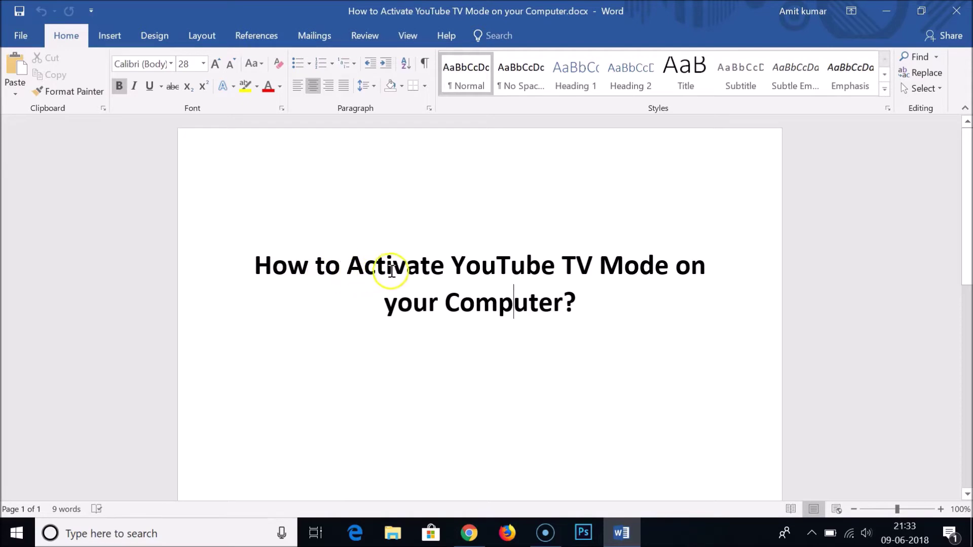
left_click_drag(450, 261, 649, 250)
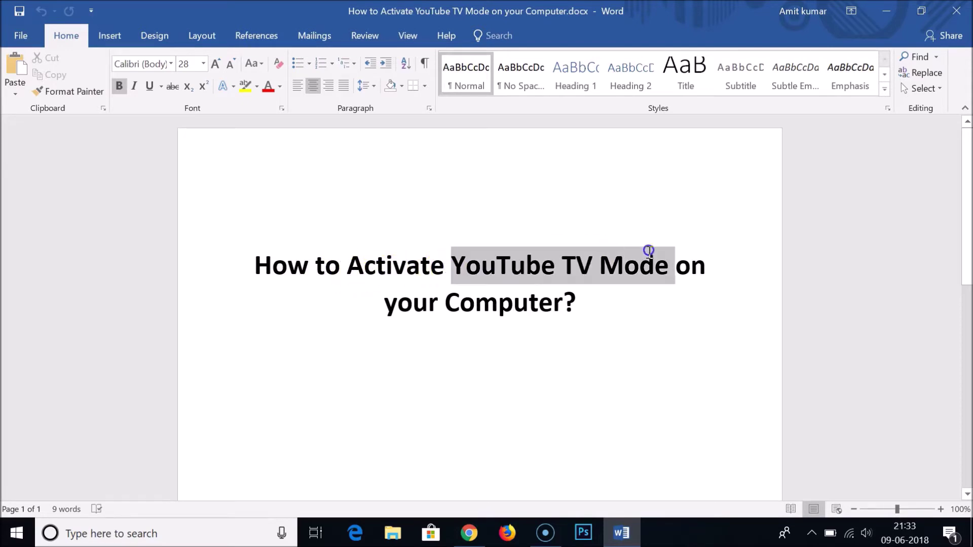
left_click(499, 303)
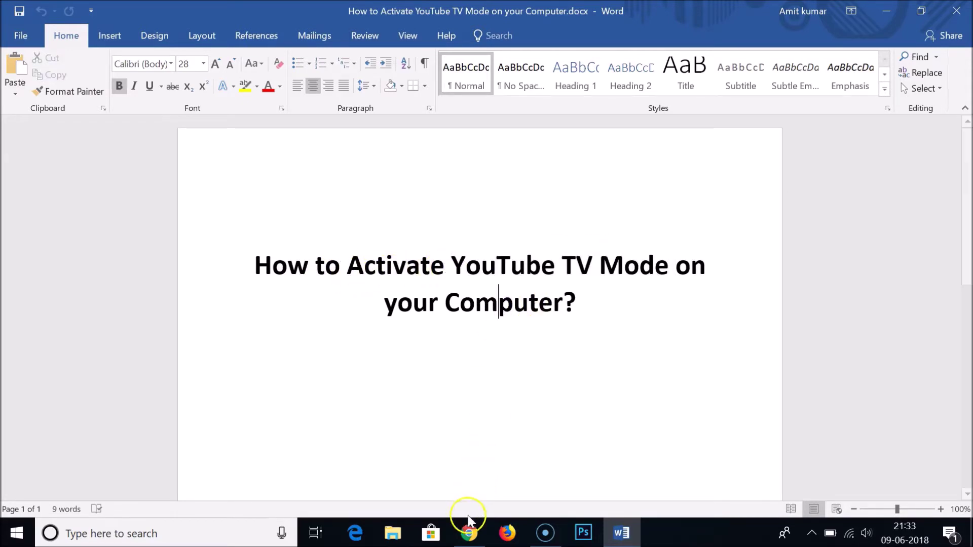
left_click(468, 532)
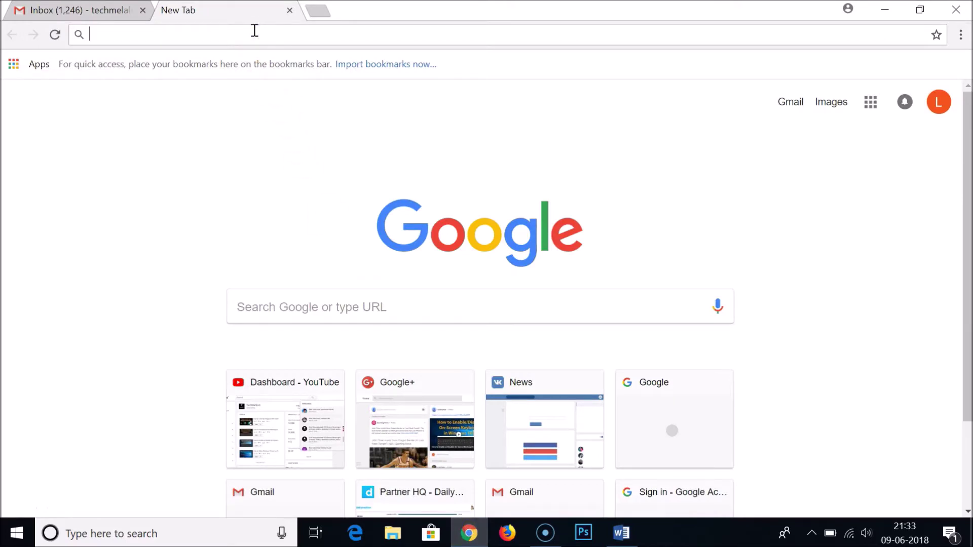
- Load youtube.com/tv in Chrome's address bar
type("youtube")
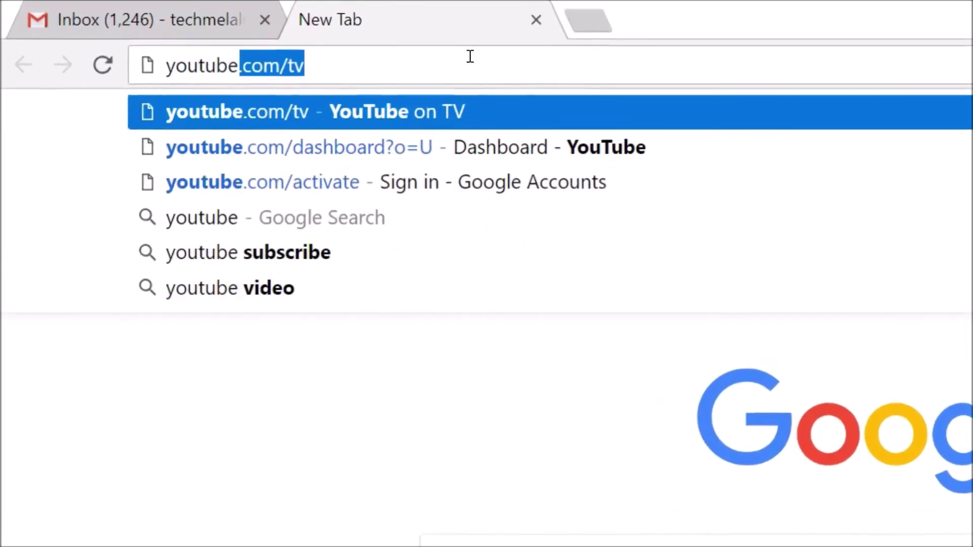
type(".com/t")
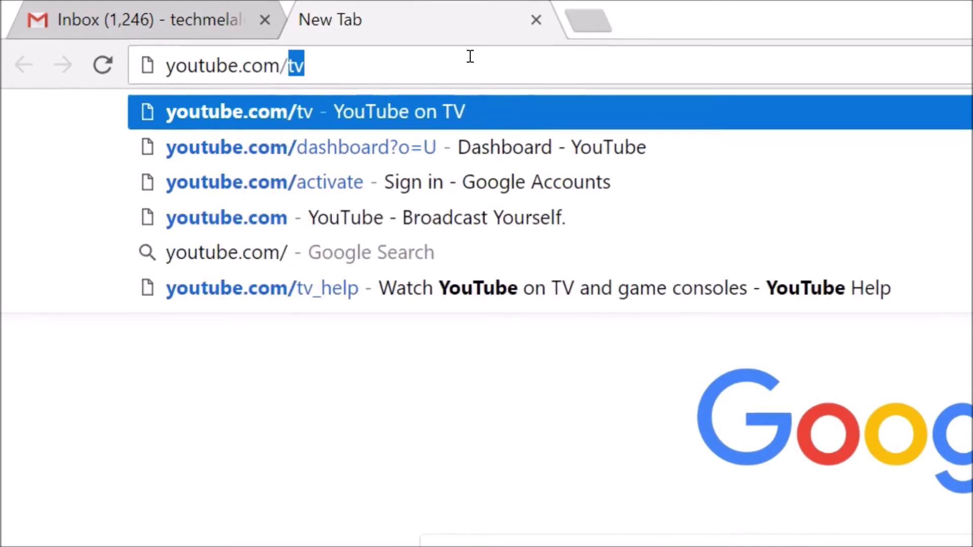
type("v")
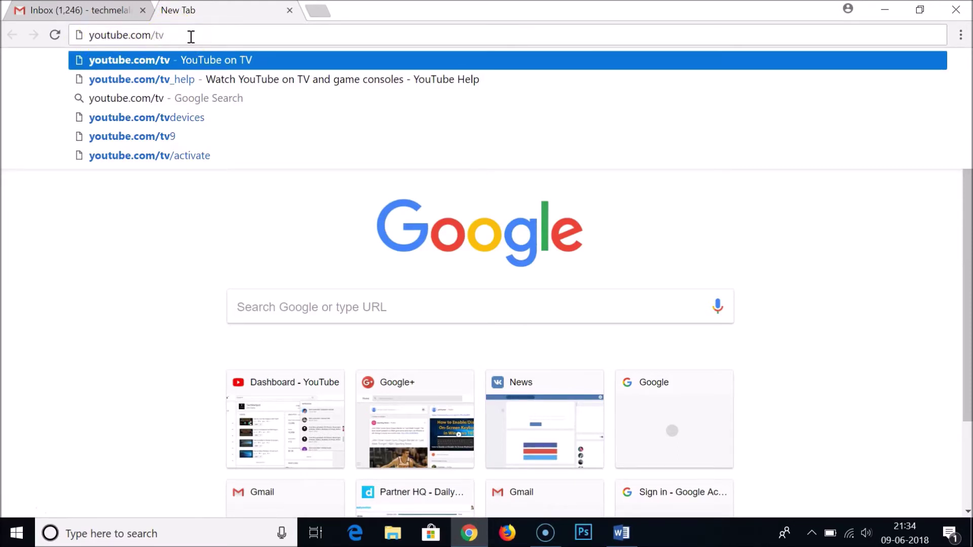
key("Return")
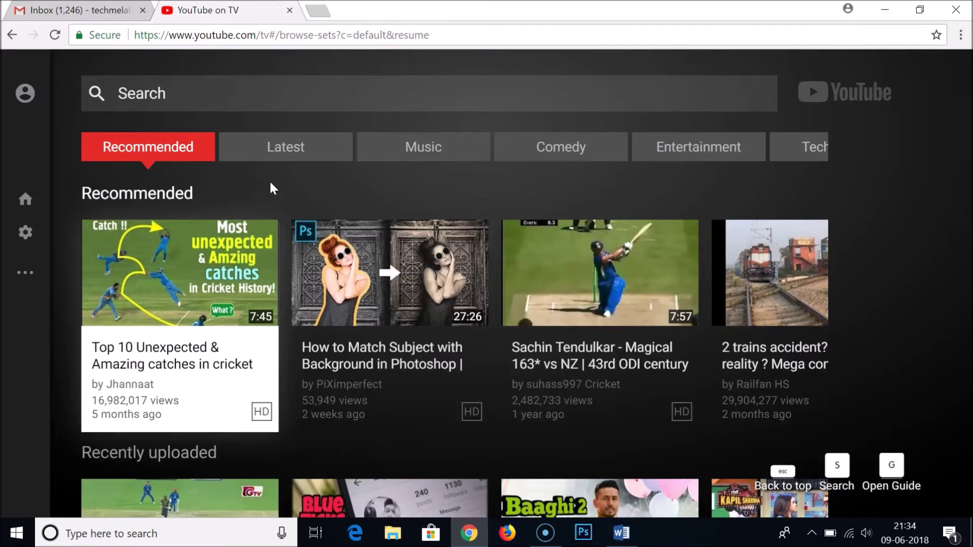
- Browse the Entertainment and Gaming categories, scrolling through their video rows
left_click(171, 150)
left_click(220, 242)
left_click(690, 152)
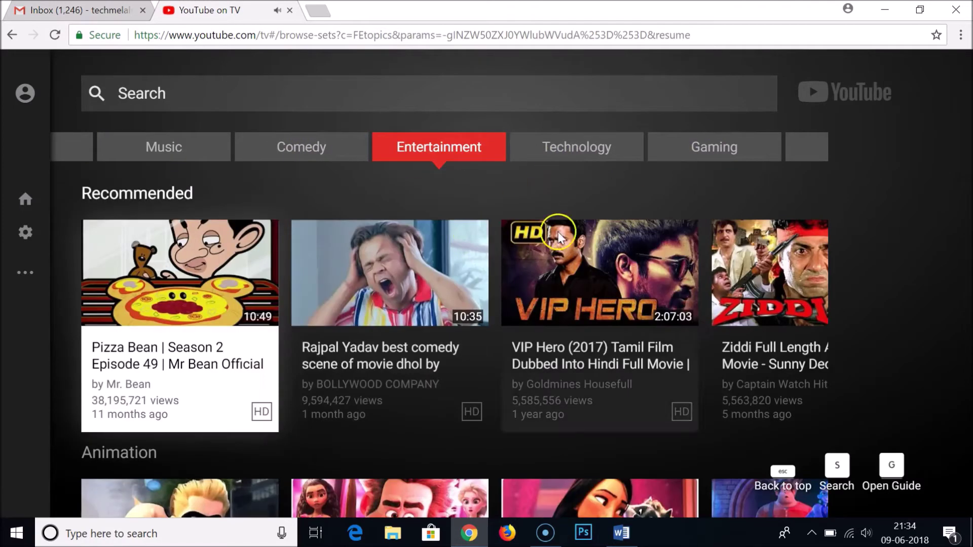
left_click(698, 142)
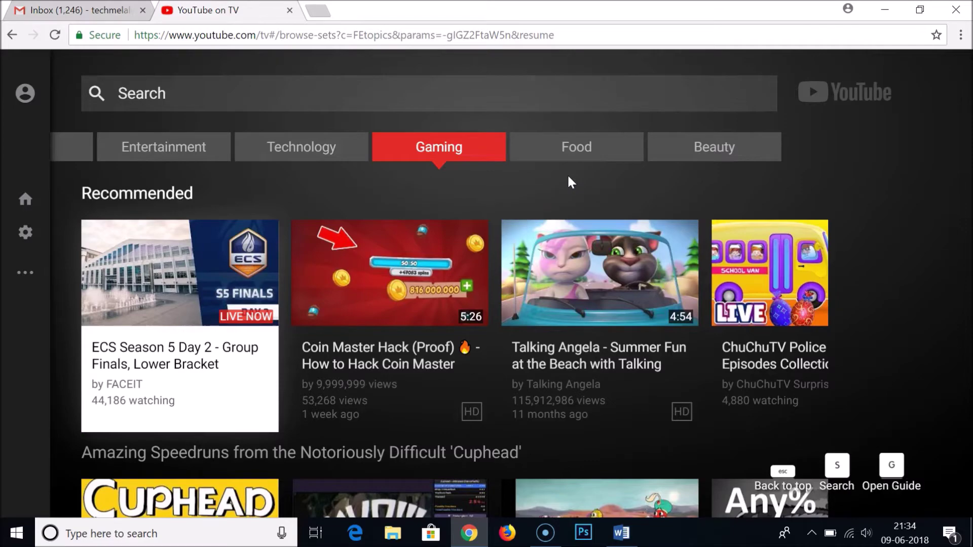
scroll(567, 173, "down", 2)
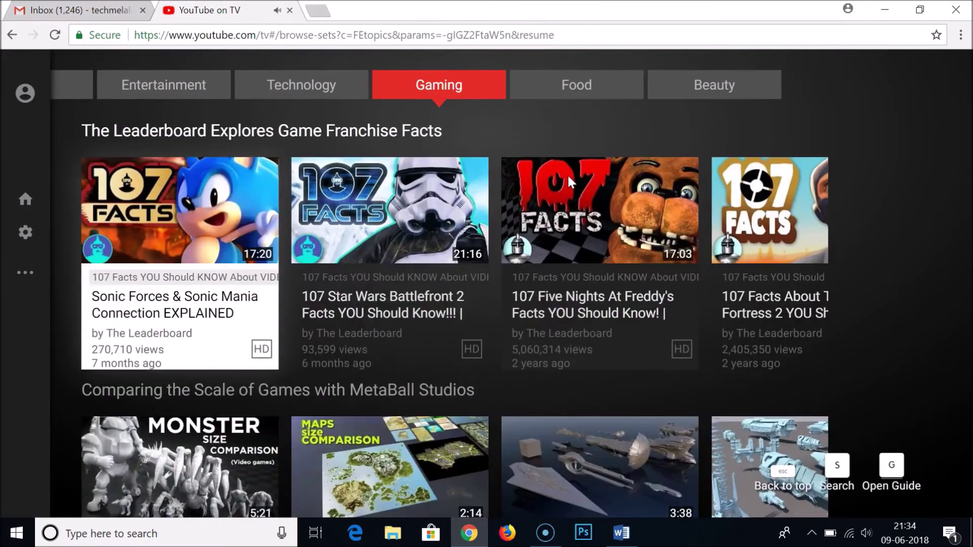
scroll(567, 175, "down", 1)
scroll(567, 175, "up", 2)
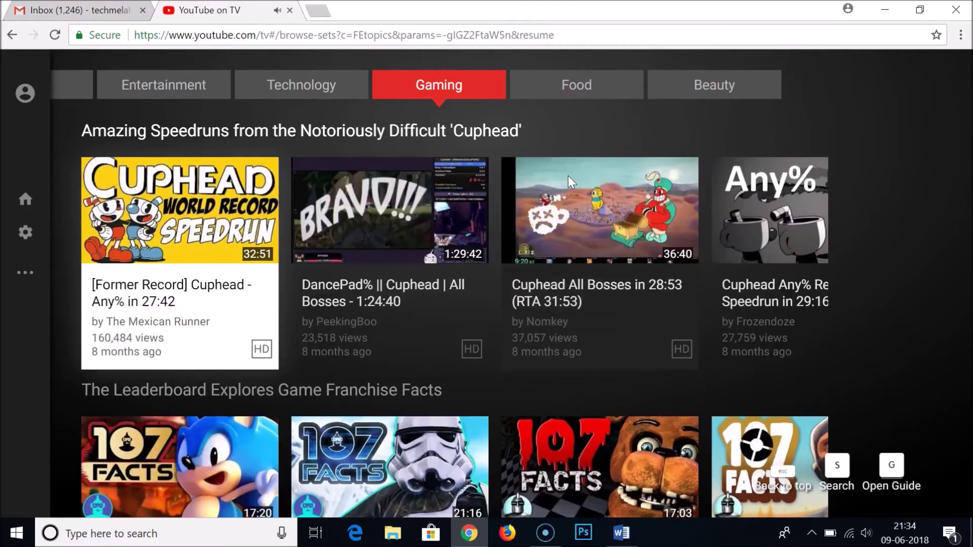
scroll(568, 177, "up", 2)
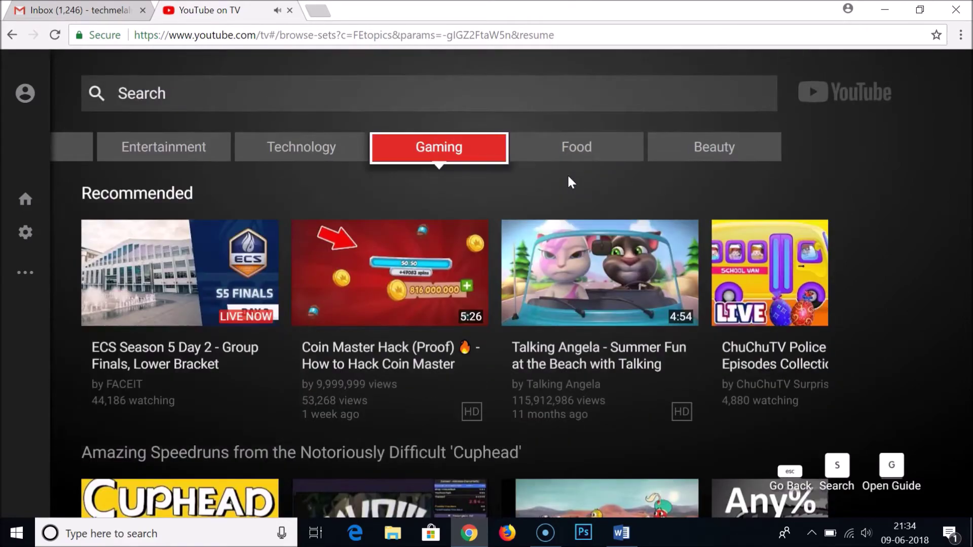
- Arrow through the Food category's videos to Life Hacks, then open the search screen
key("Right")
key("Right")
key("Left")
key("Down")
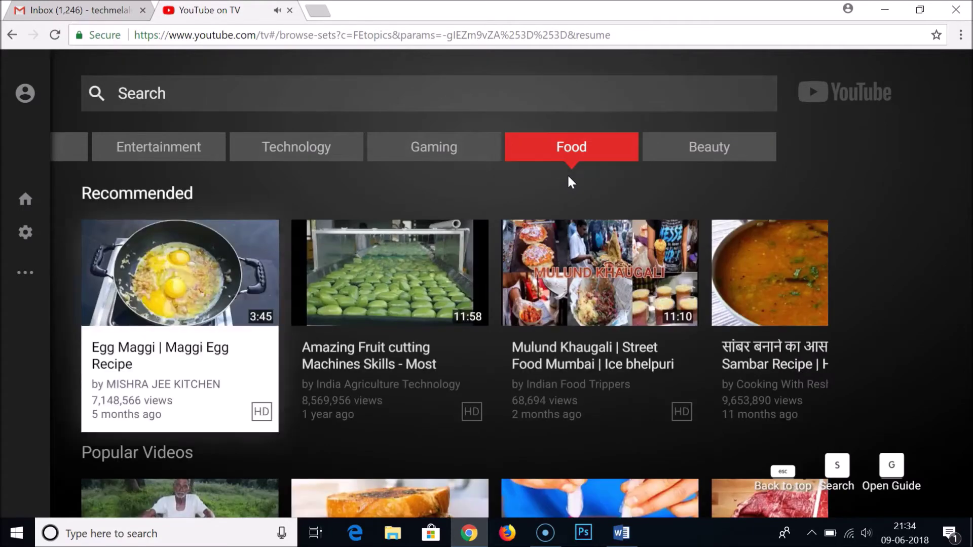
key("Right")
key("Right")
key("Right")
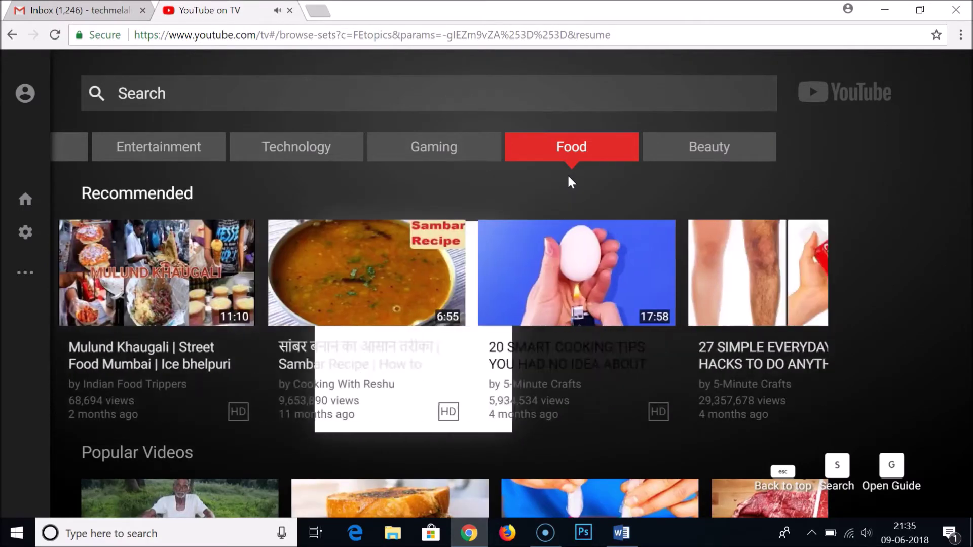
key("Right")
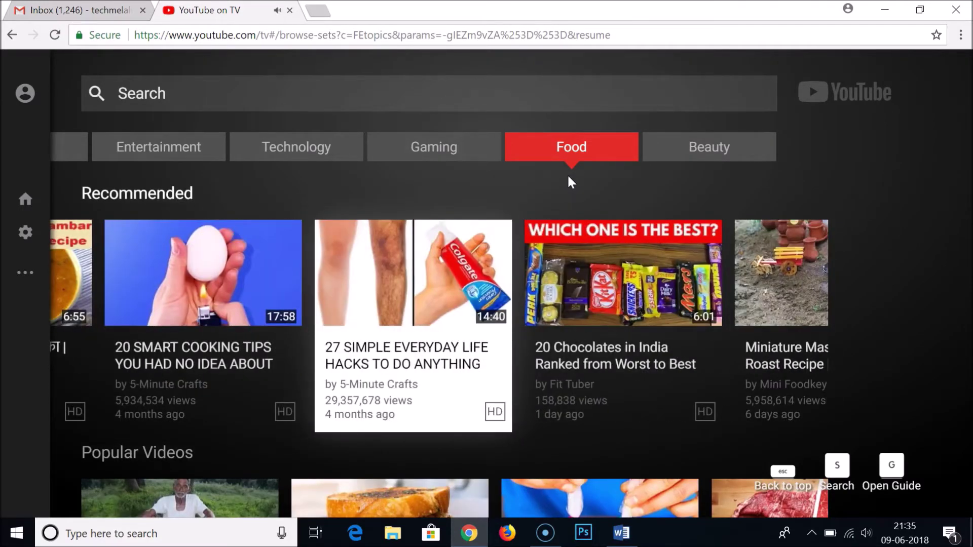
left_click(234, 100)
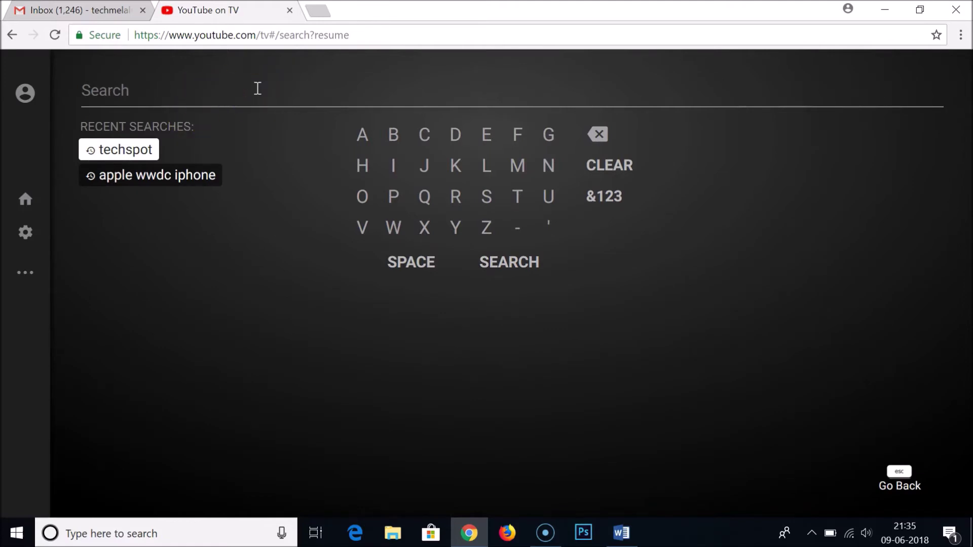
- Leave search, reopen it with S, go back, then open the side guide with G
left_click(900, 481)
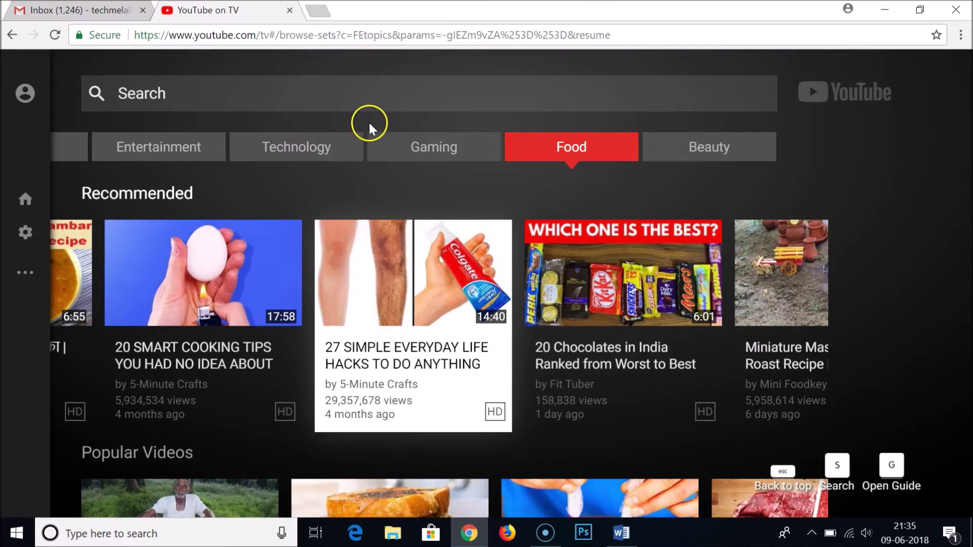
key("s")
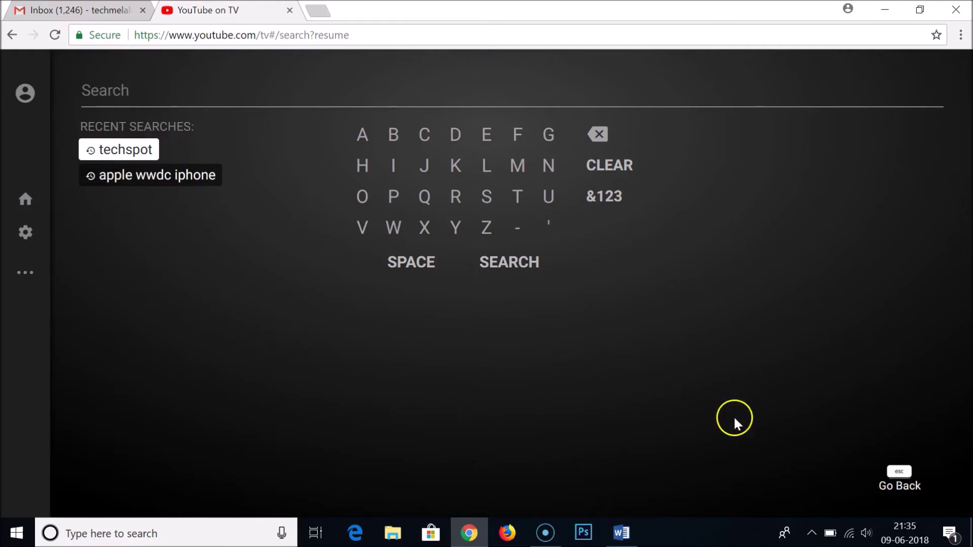
left_click(900, 475)
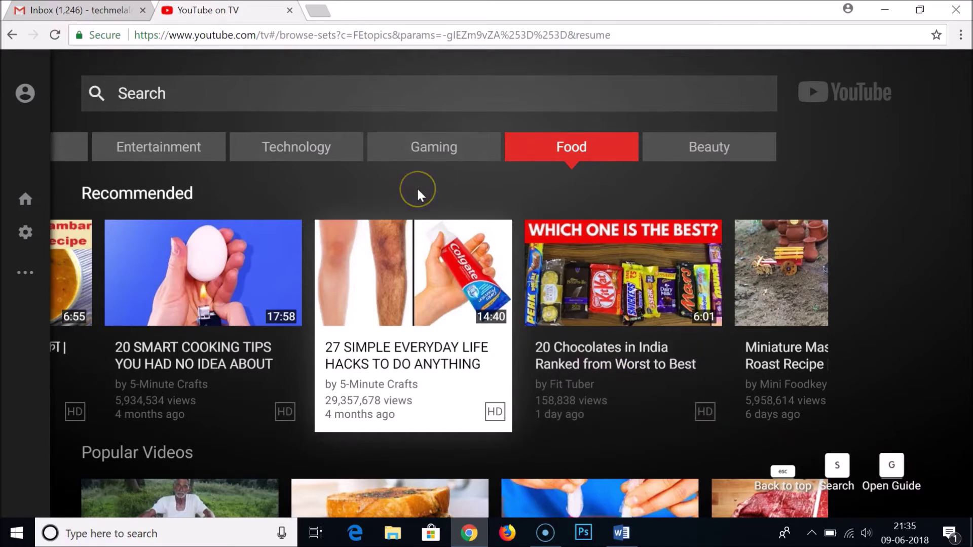
key("g")
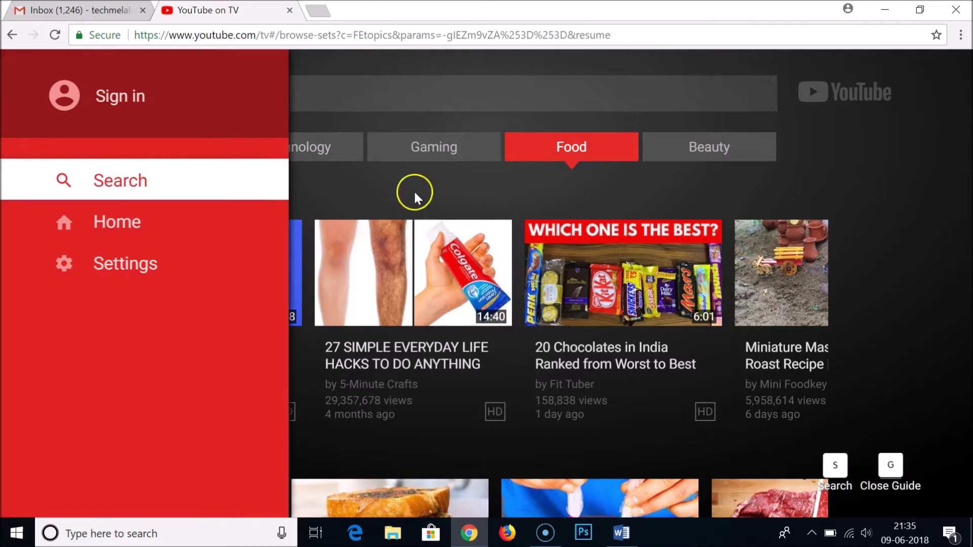
- Return Home, open Settings from the guide, back out with Esc, and reopen Settings
left_click(117, 233)
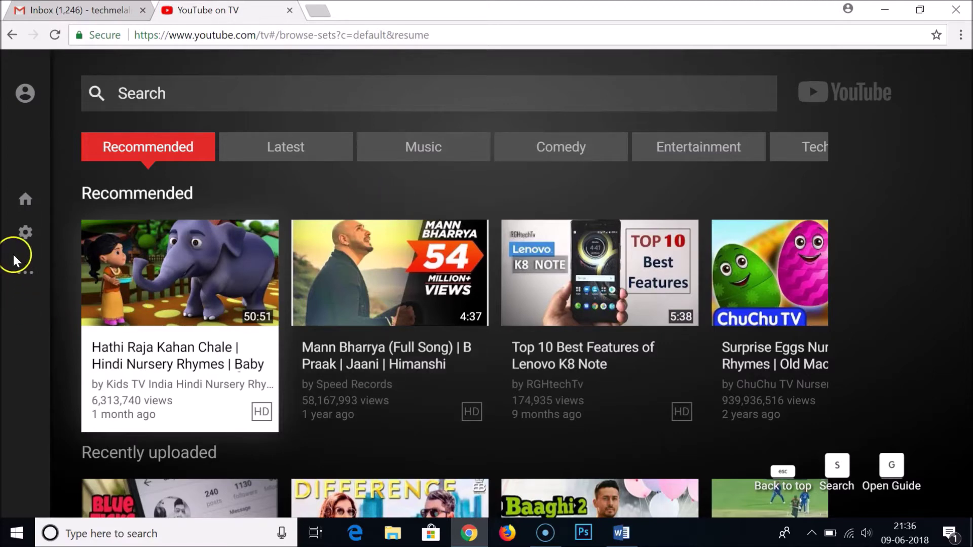
left_click(25, 273)
left_click(125, 269)
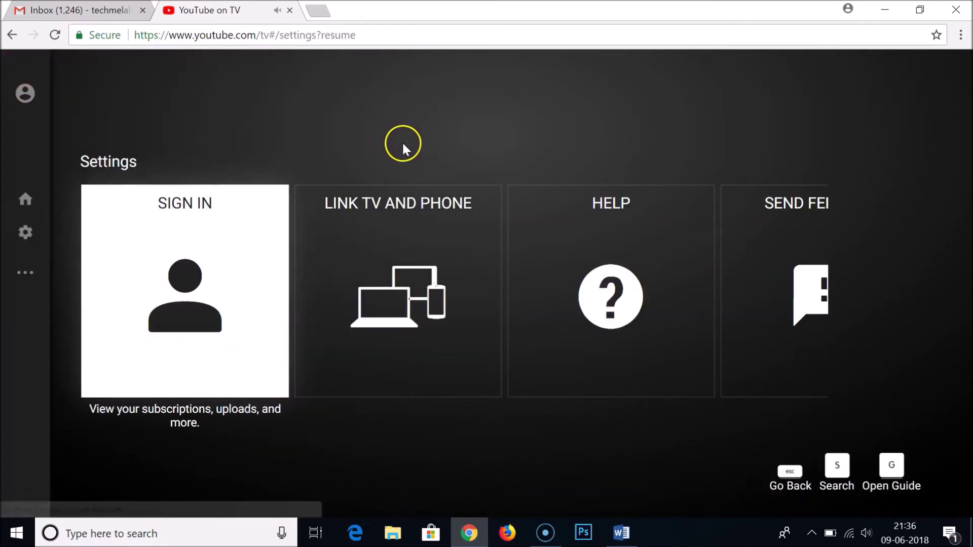
key("Escape")
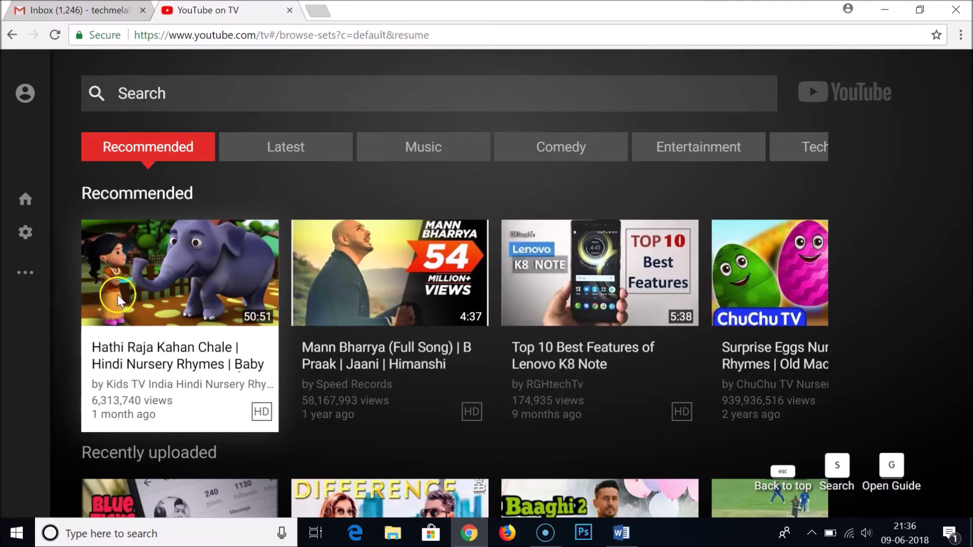
key("g")
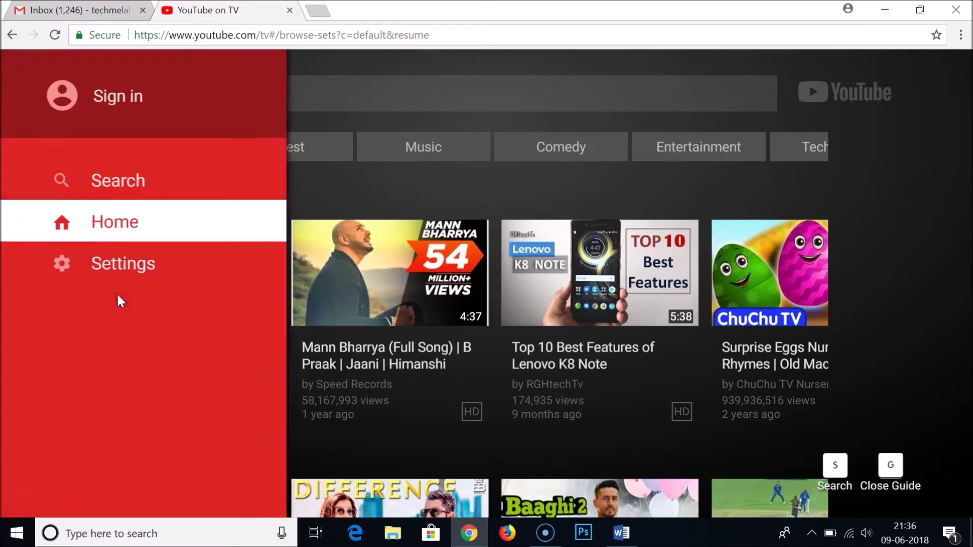
left_click(124, 262)
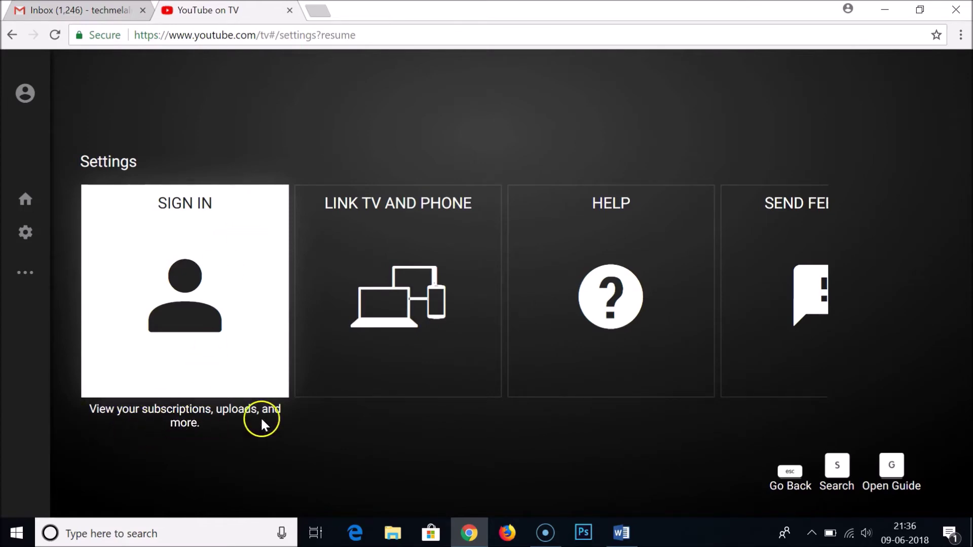
- Choose Sign In on the Settings page to get an activation code
left_click(193, 311)
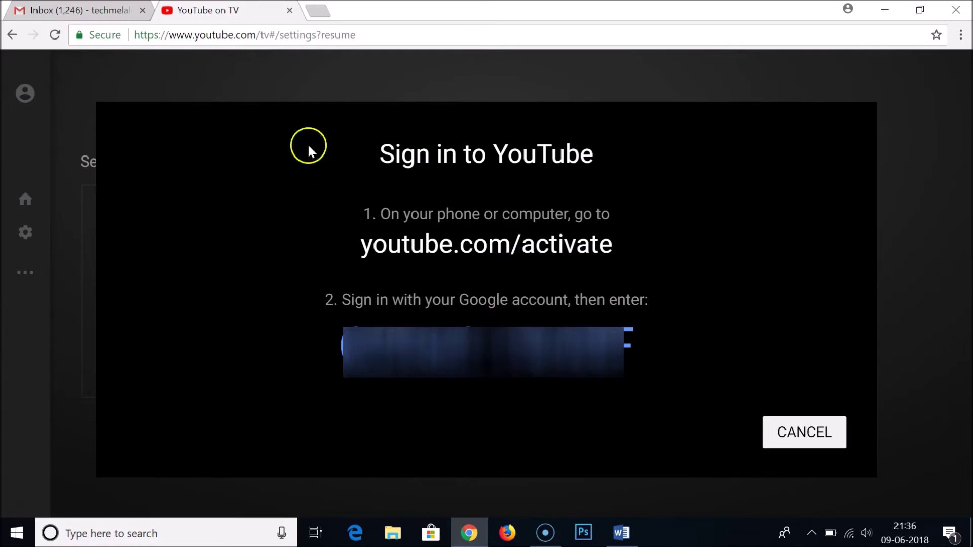
- Open a new tab, glance at the code on the TV tab, and go to youtube.com/activate
left_click(317, 10)
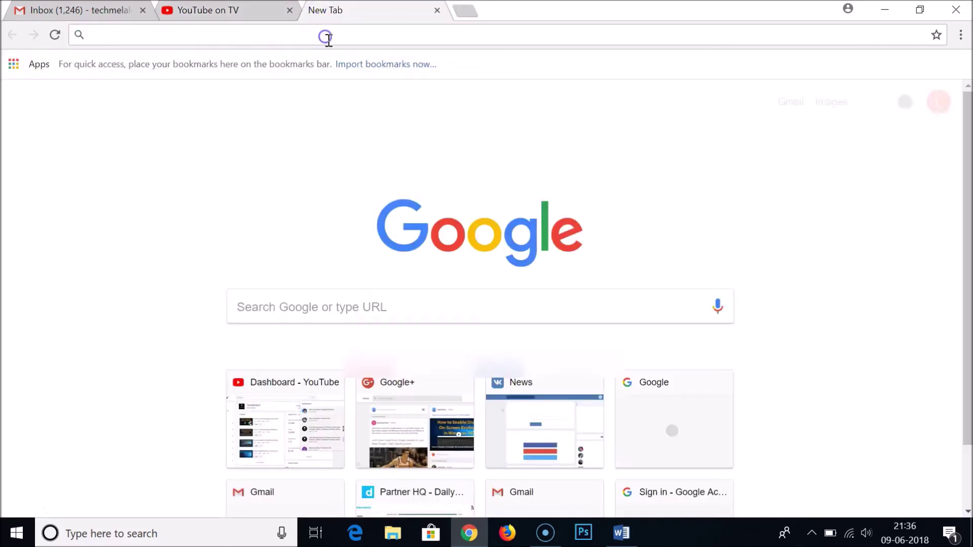
key("ctrl+shift+Tab")
left_click(375, 21)
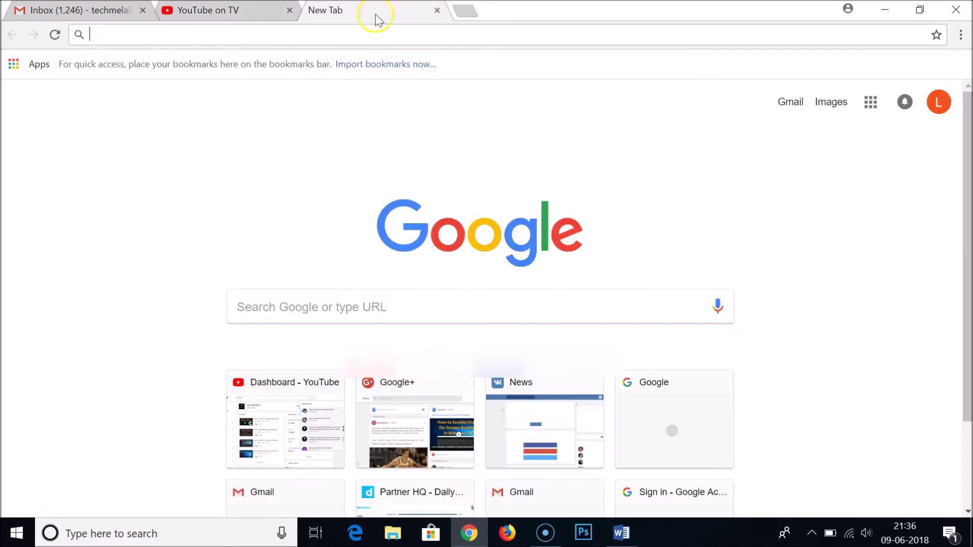
type("yo")
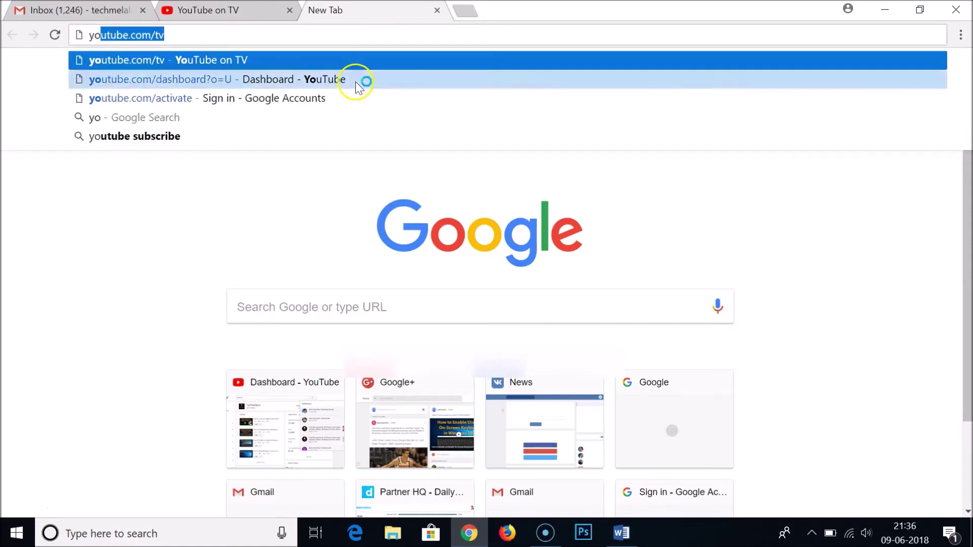
type("utube.com")
type("/activate")
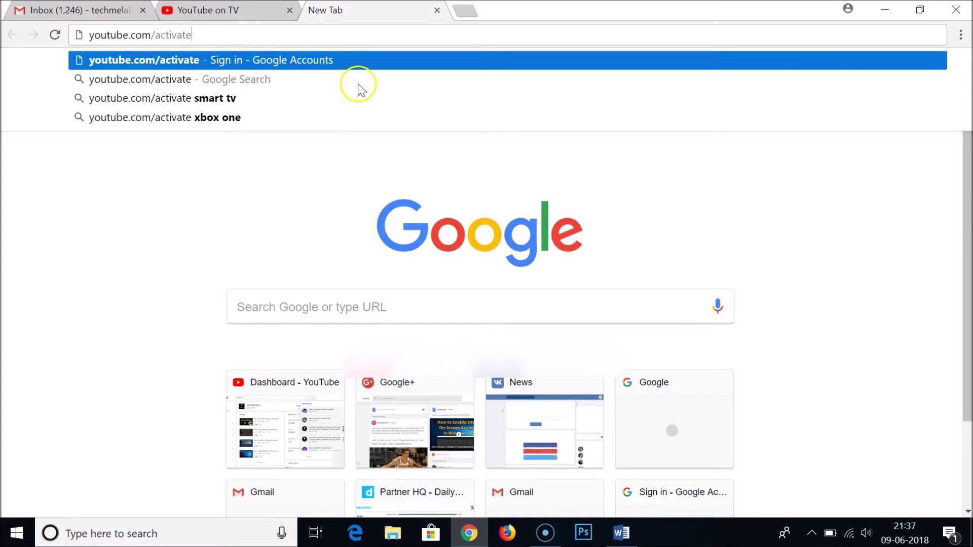
key("Return")
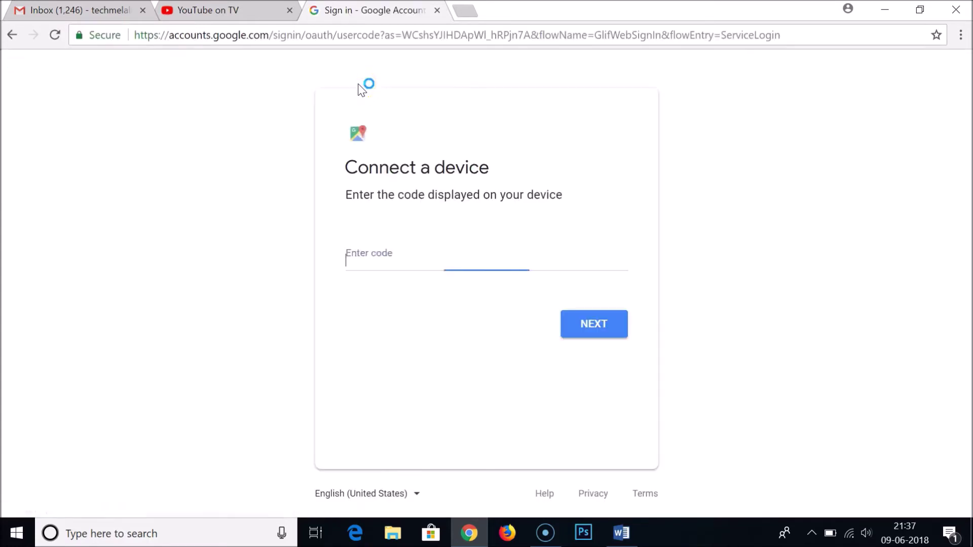
- Enter the activation code shown on the TV tab into the Connect a device field
left_click(355, 214)
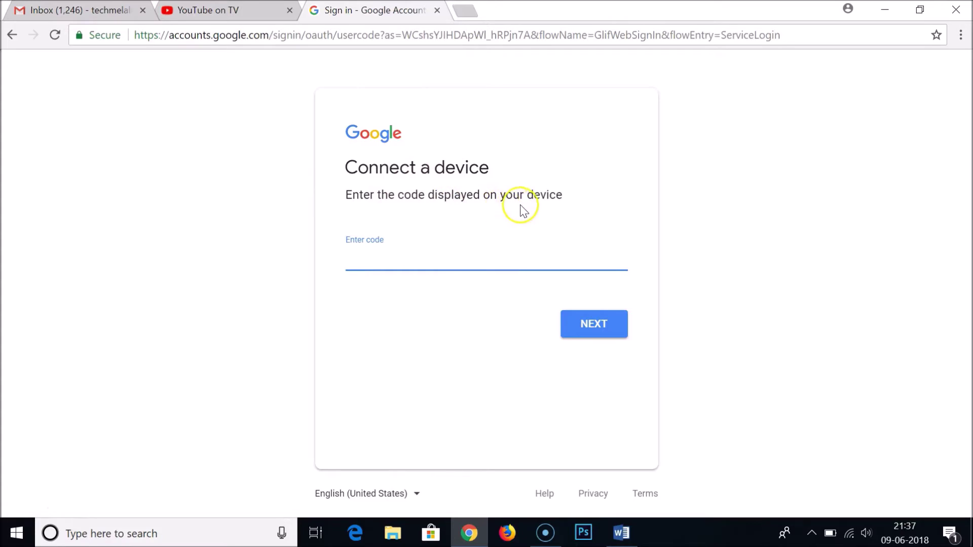
key("ctrl+shift+Tab")
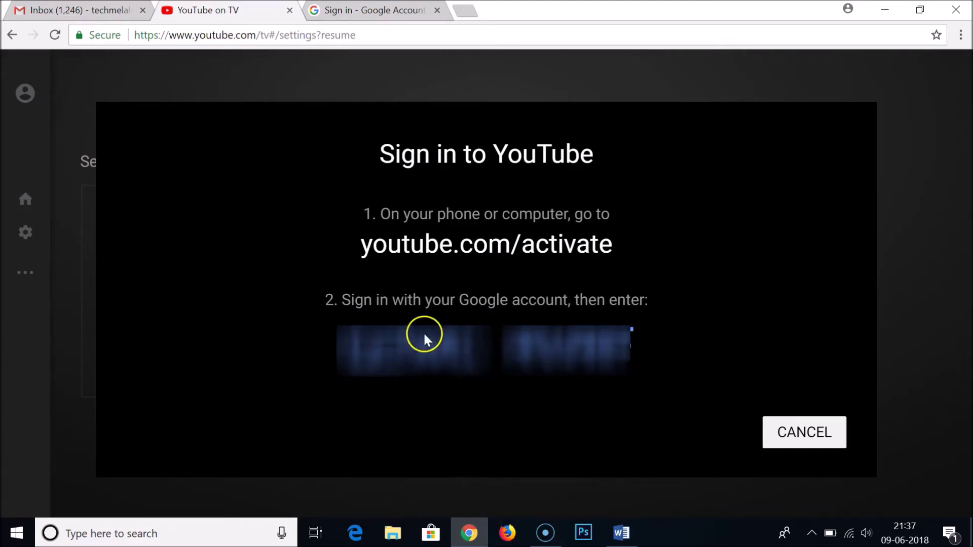
left_click(390, 11)
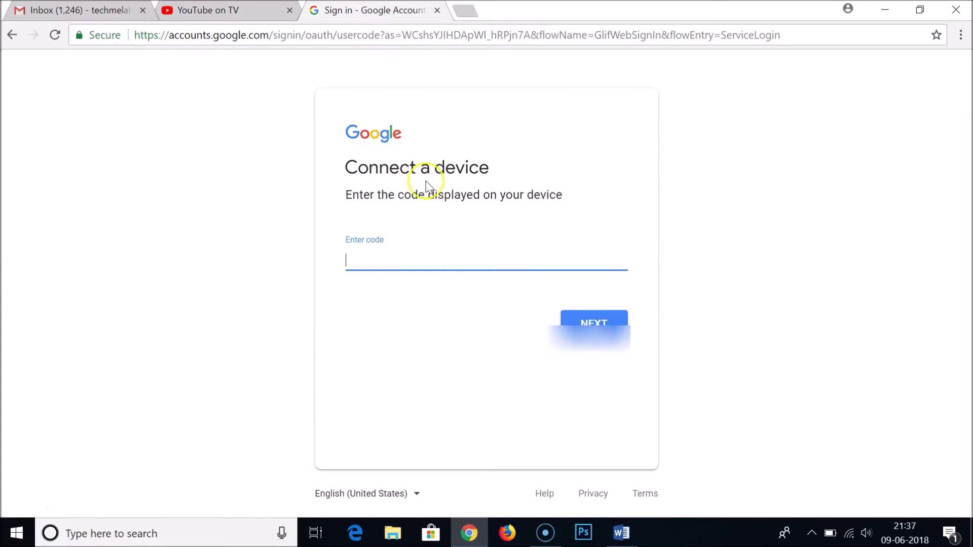
type("xxxxxx")
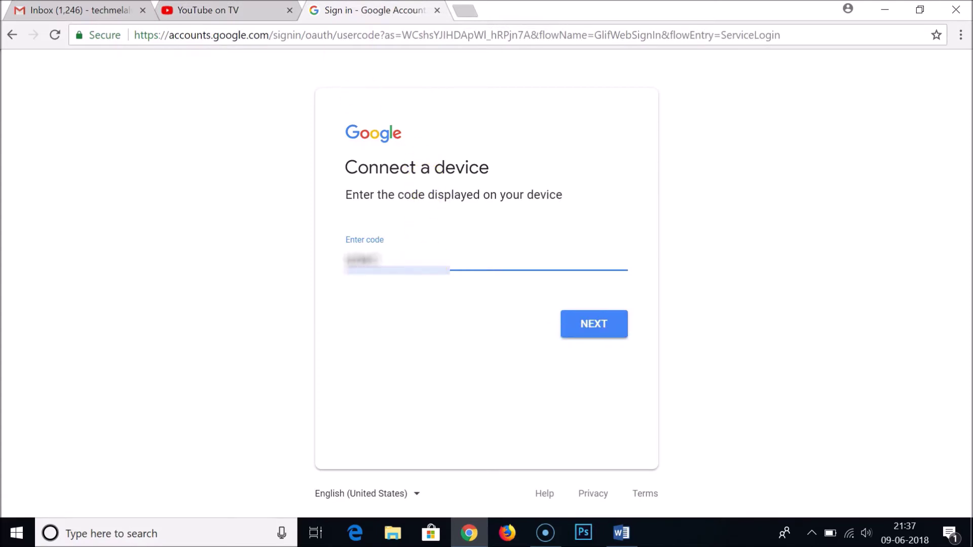
left_click(266, 9)
left_click(386, 10)
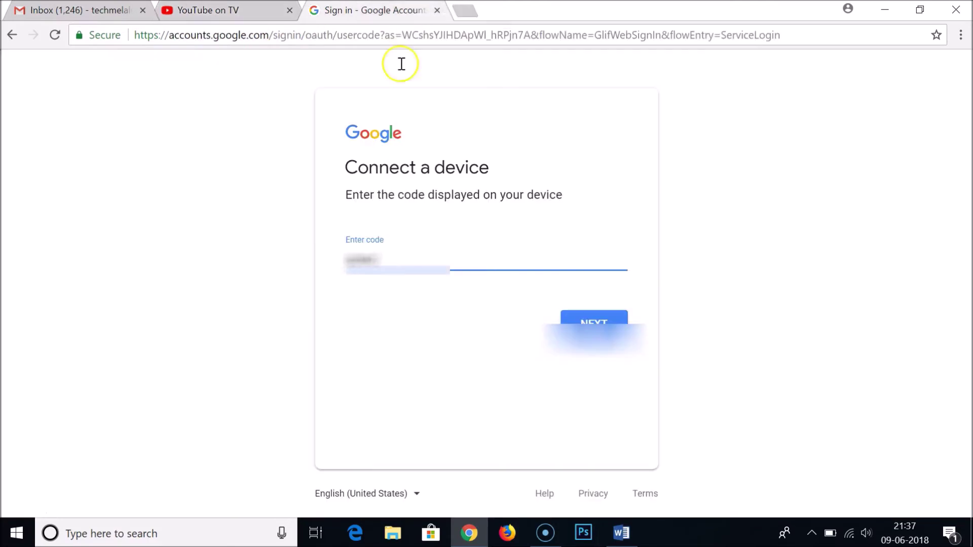
type("xxx")
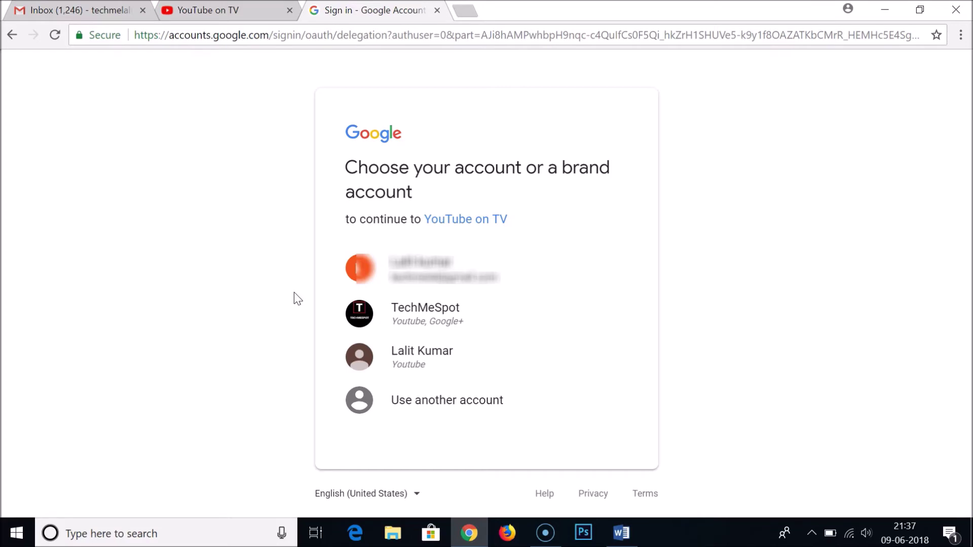
- Choose the brand account, allow YouTube on TV access, and close the sign-in tab
left_click(414, 317)
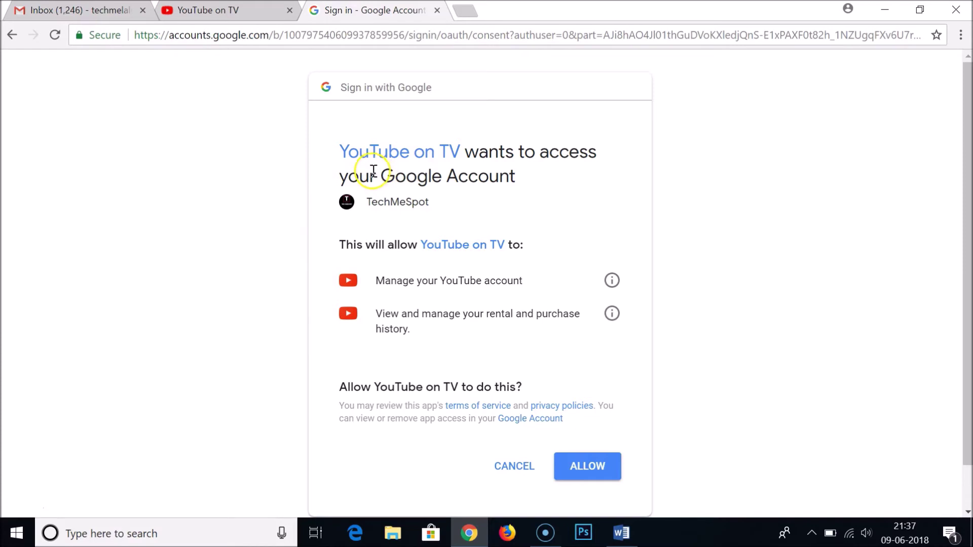
left_click(596, 469)
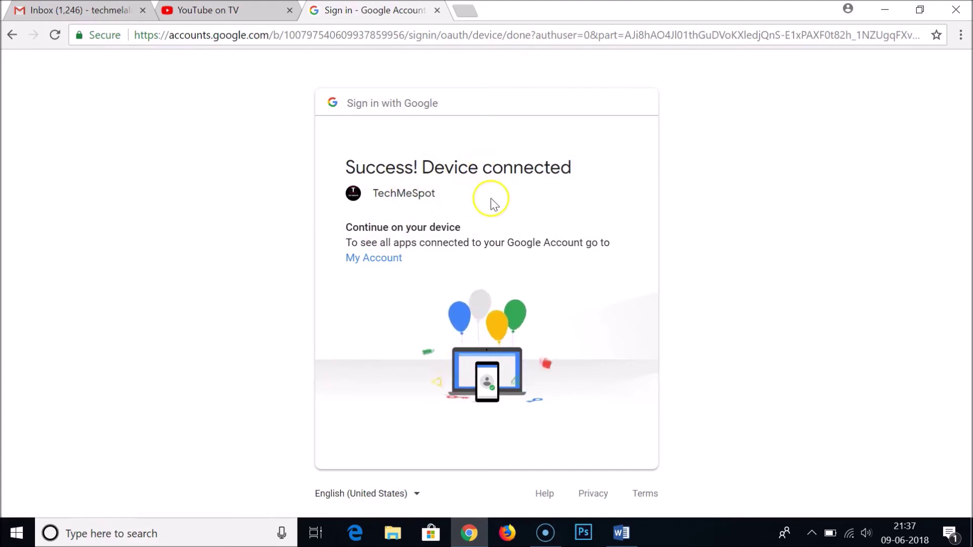
left_click(438, 11)
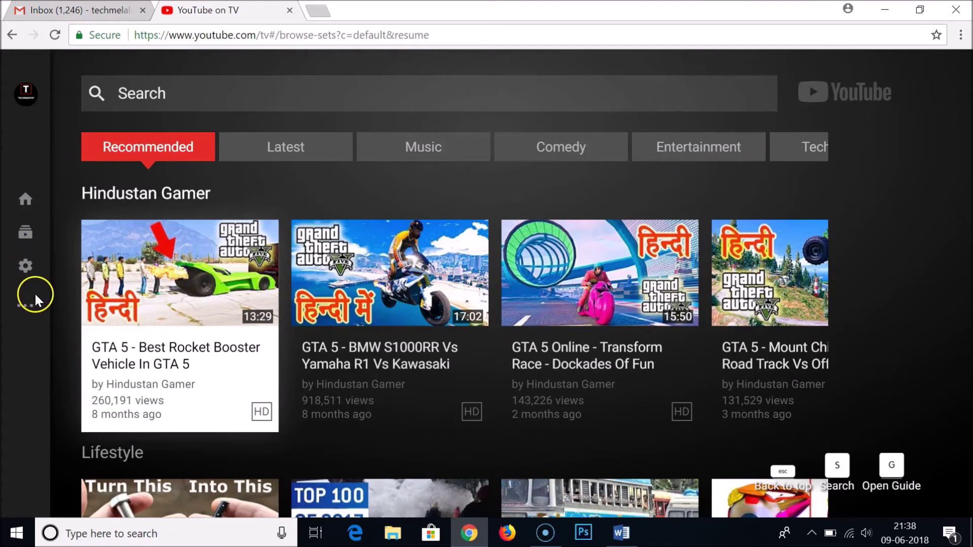
- View Subscriptions and the empty watch History, then open Settings from the guide
left_click(26, 279)
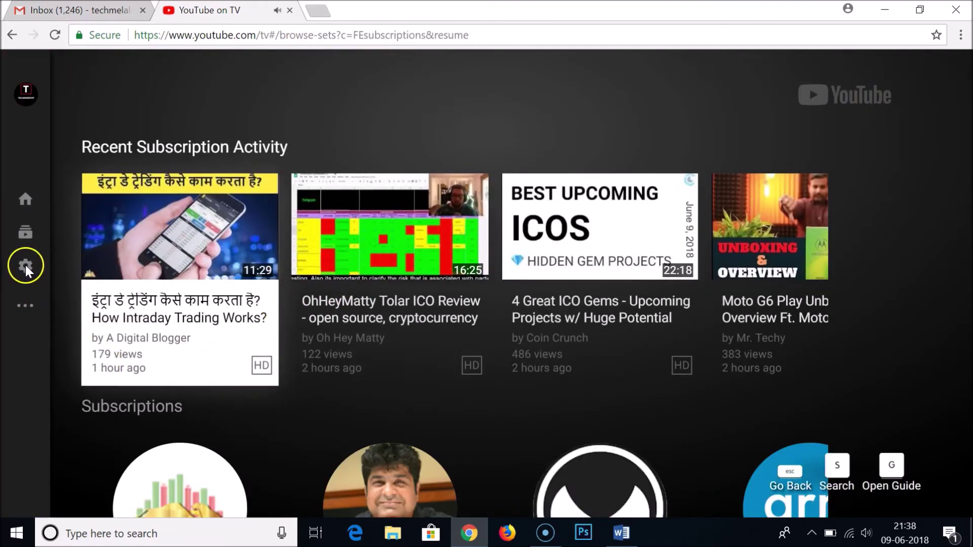
mouse_move(25, 265)
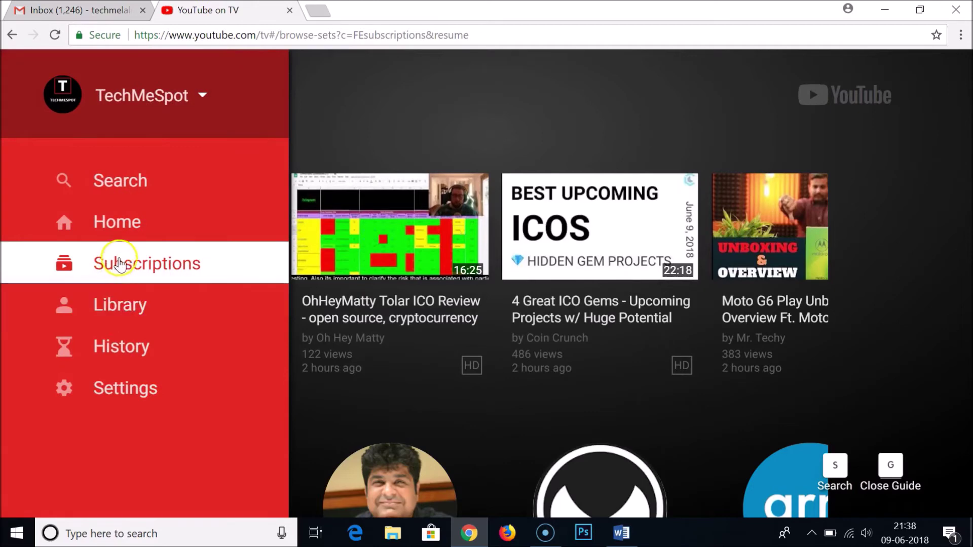
left_click(137, 349)
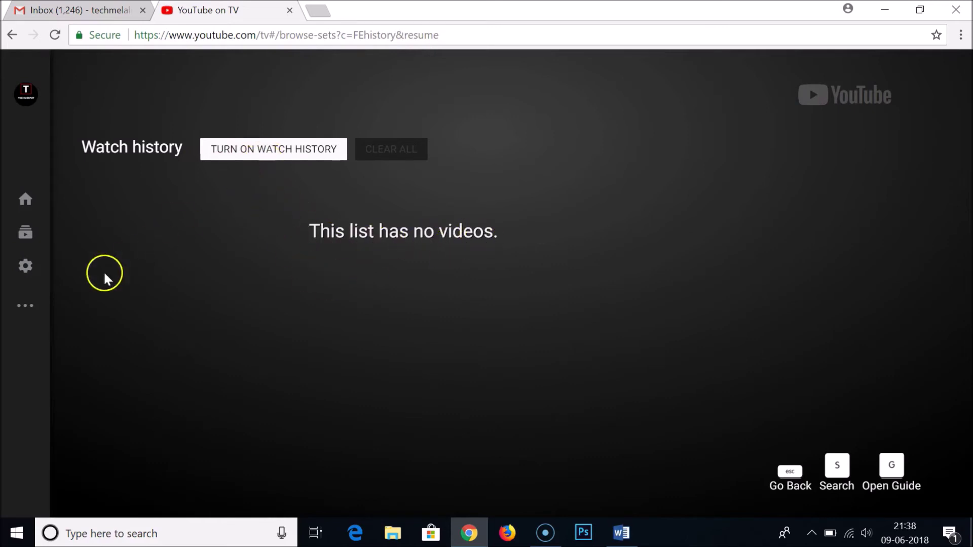
left_click(26, 274)
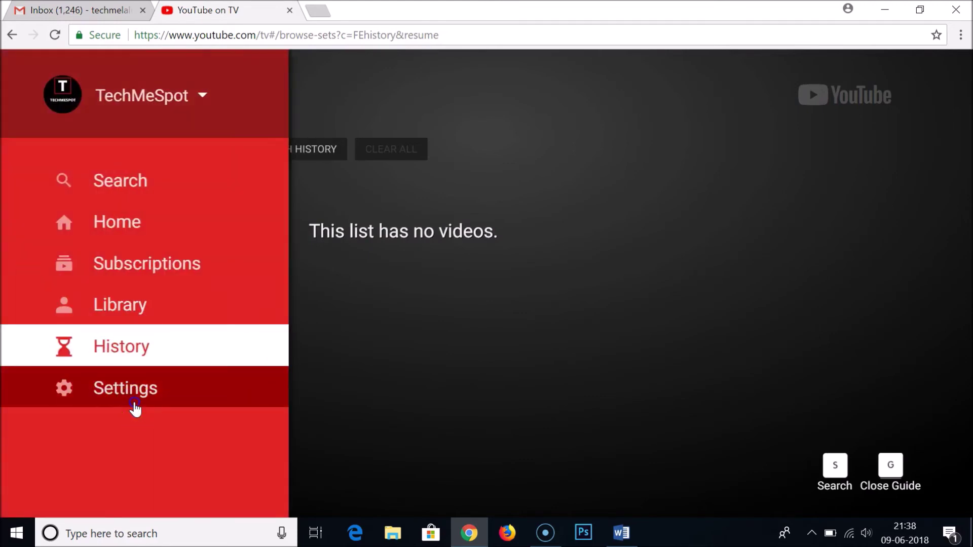
left_click(134, 408)
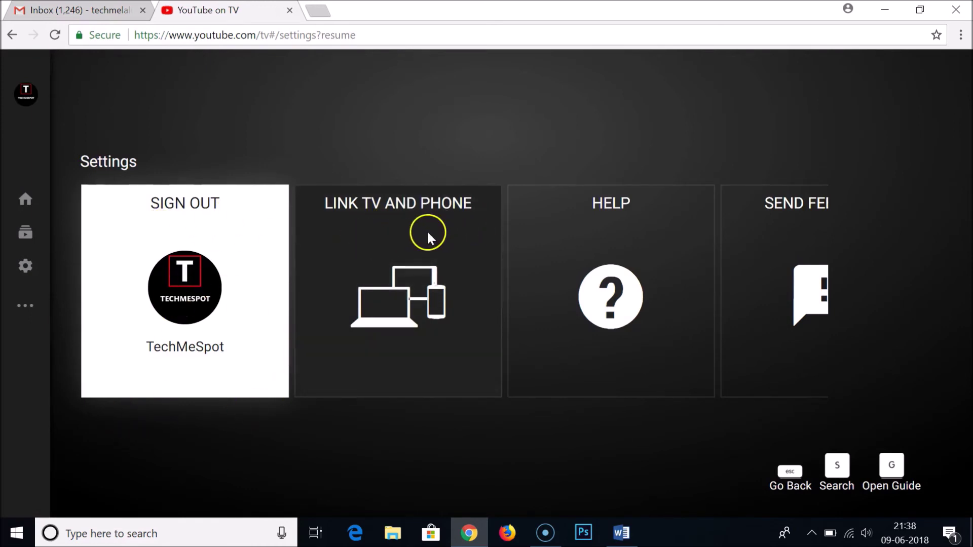
left_click(414, 271)
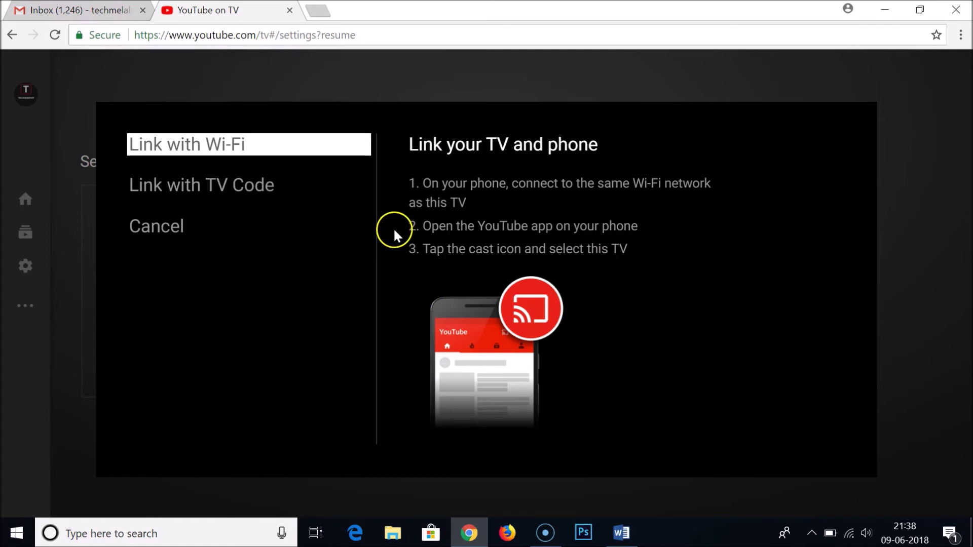
left_click(263, 189)
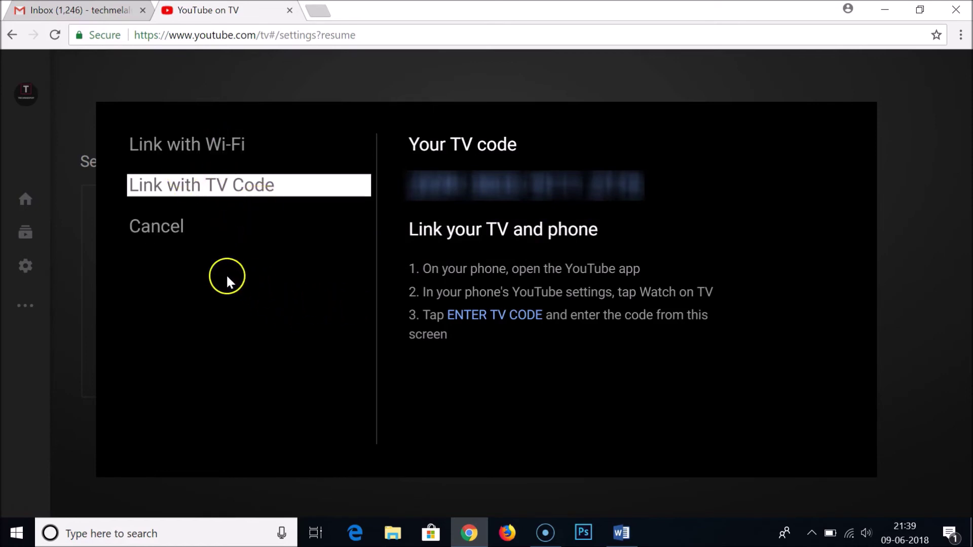
left_click(190, 232)
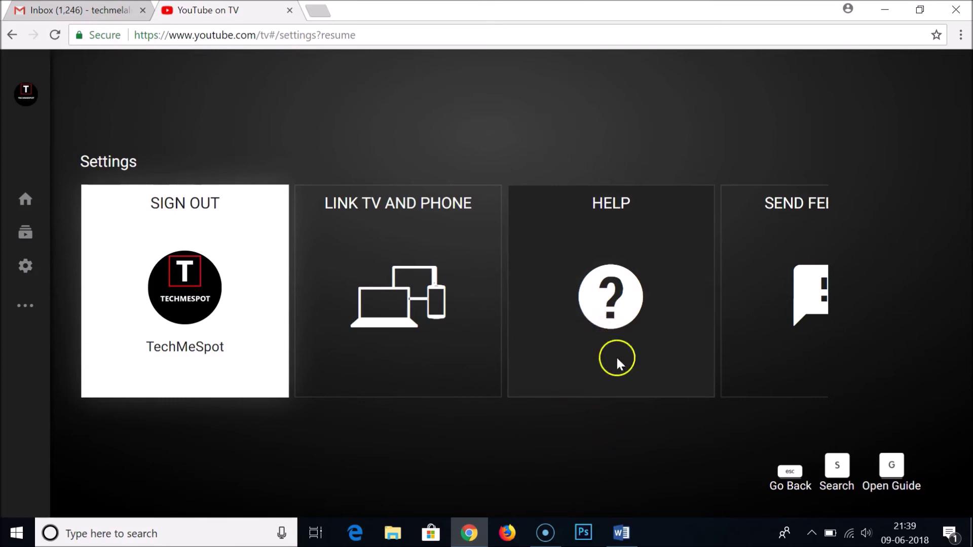
- Open the Help tile to bring up the youtube.com/tv_help address and QR code
left_click(609, 302)
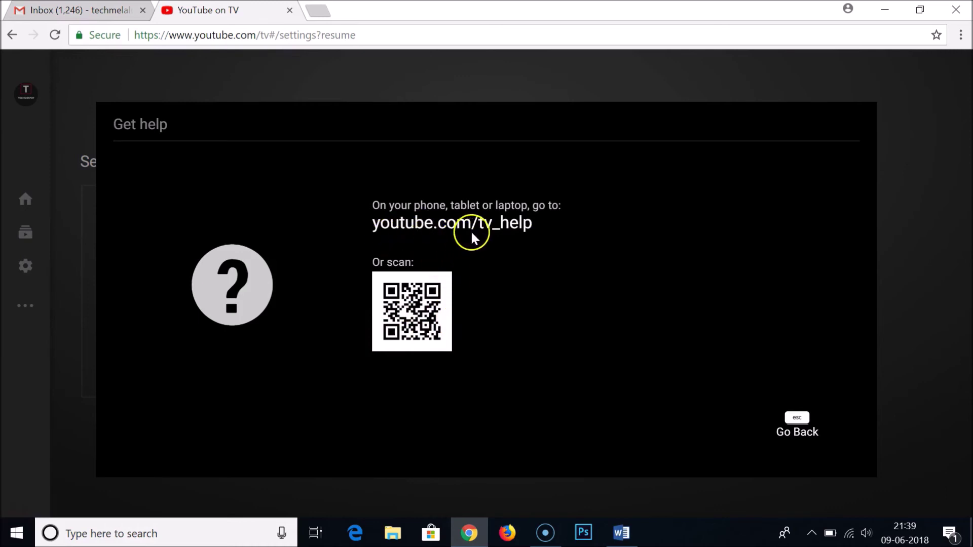
left_click(319, 11)
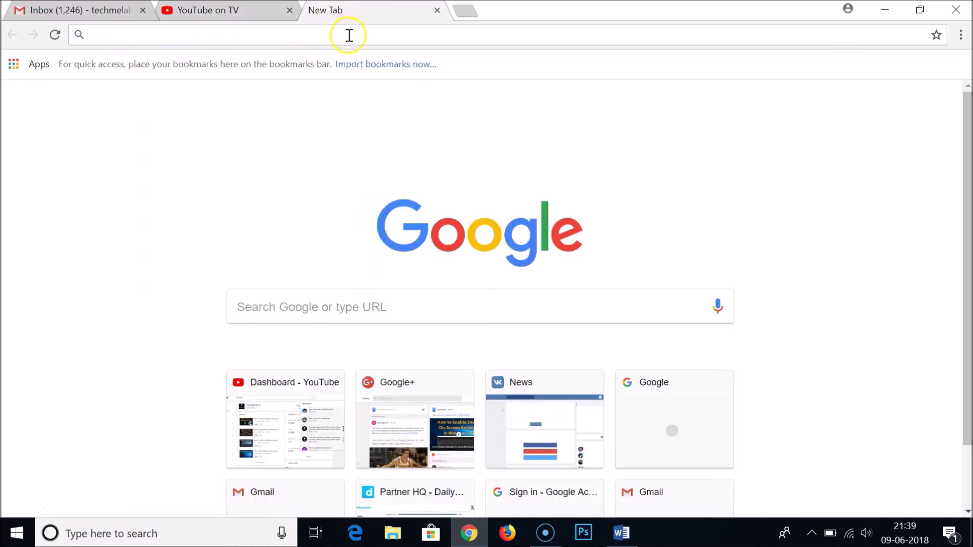
type("YOUTUBE.COM/")
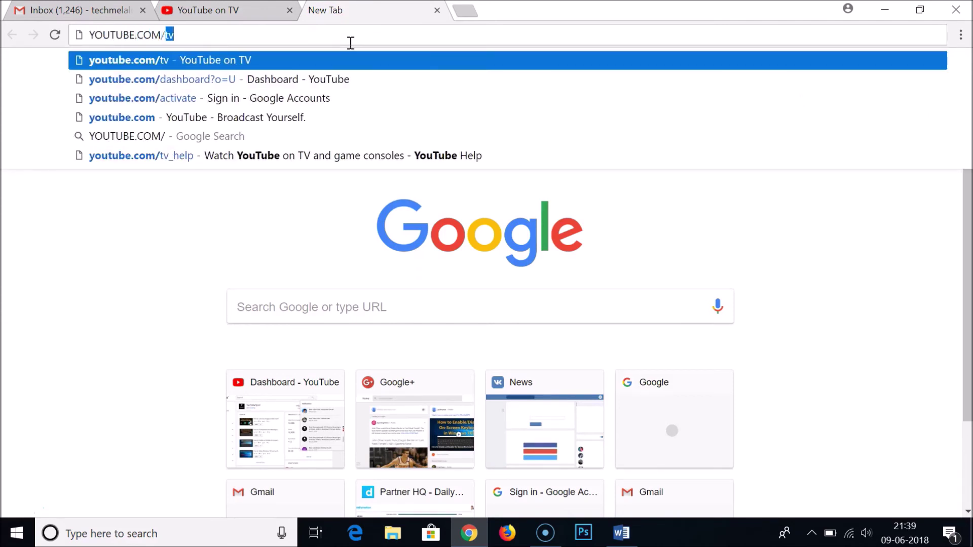
type("TV_")
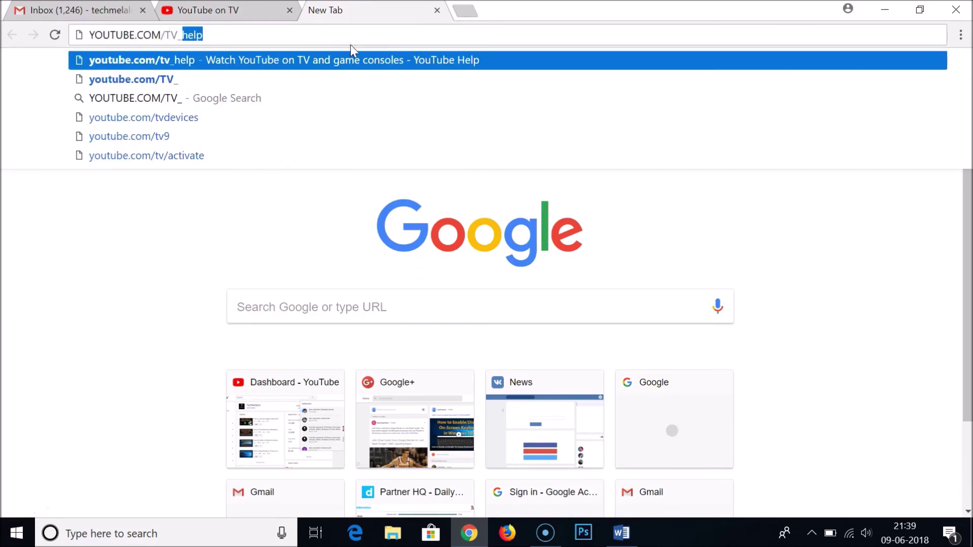
type("HELP")
key("Return")
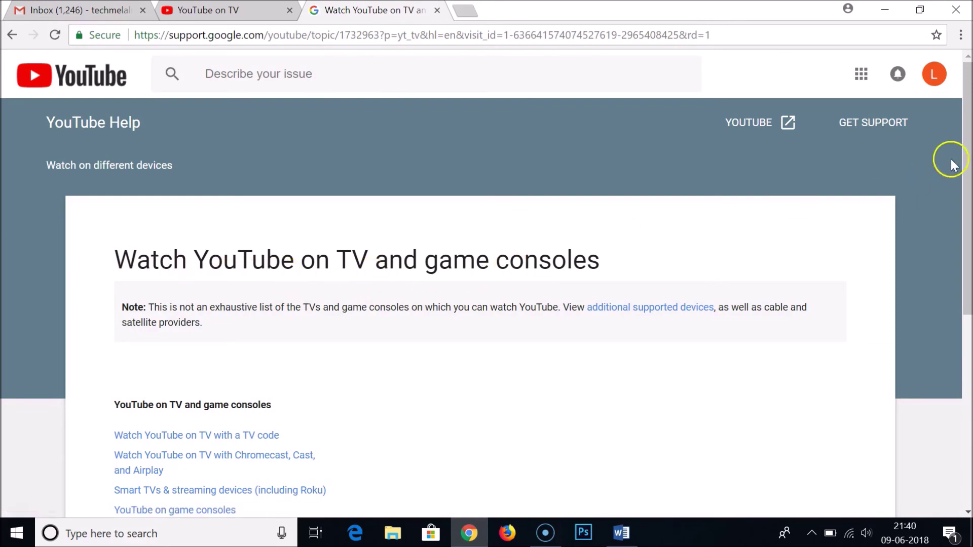
left_click_drag(966, 145, 929, 304)
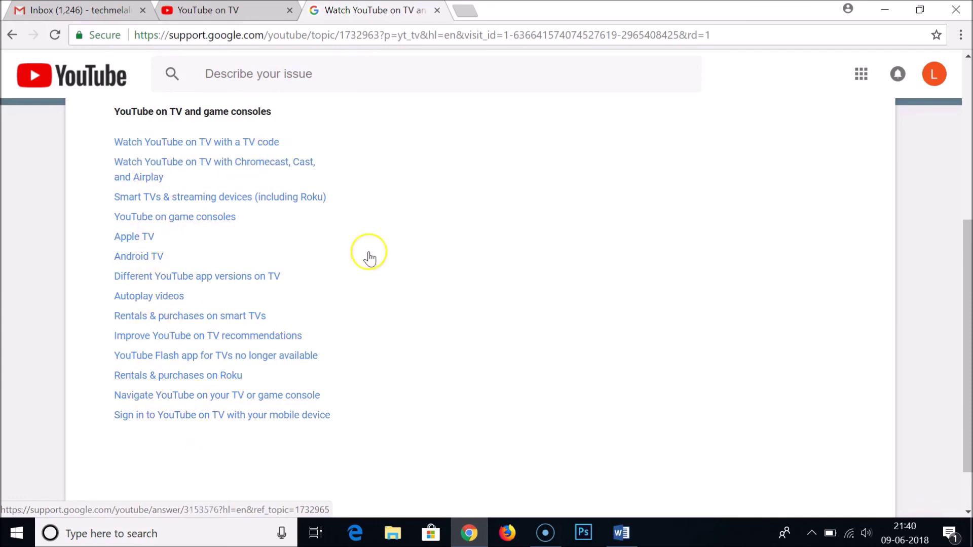
left_click(437, 11)
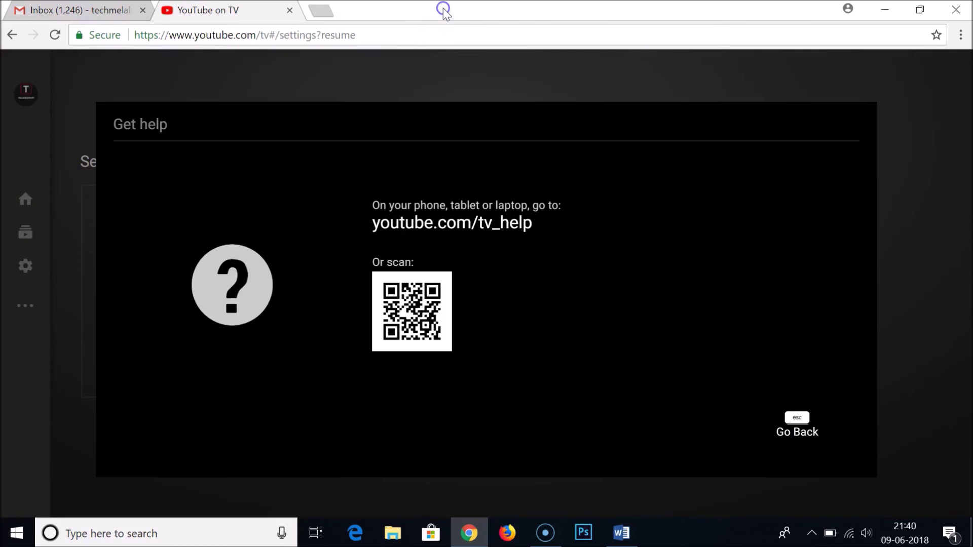
- Leave Help and remove the signed-in account from this TV through Sign Out and Manage Accounts
left_click(796, 428)
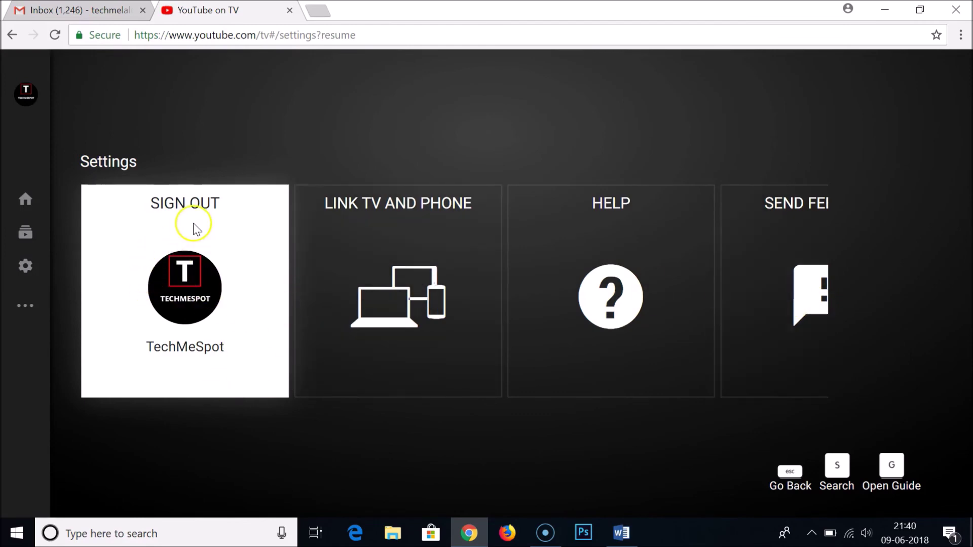
left_click(193, 293)
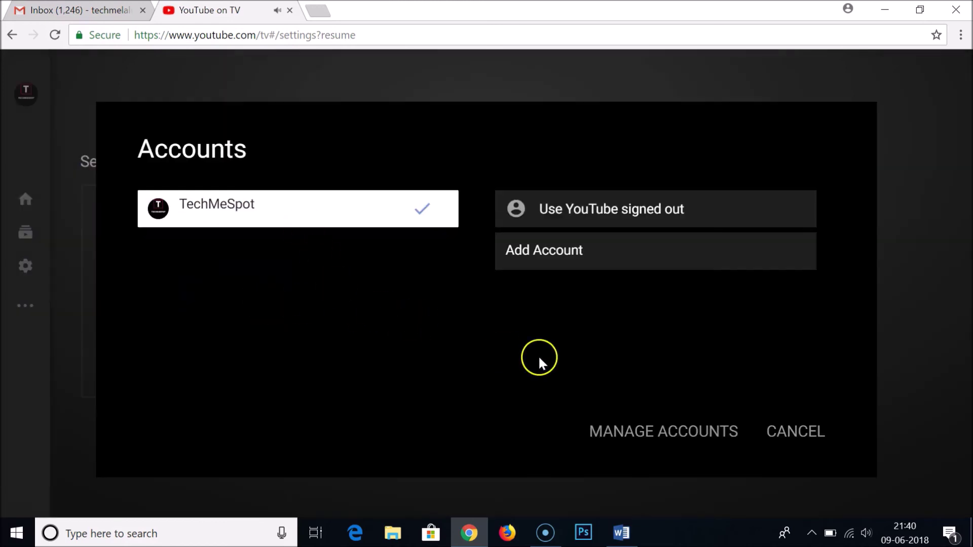
left_click(649, 438)
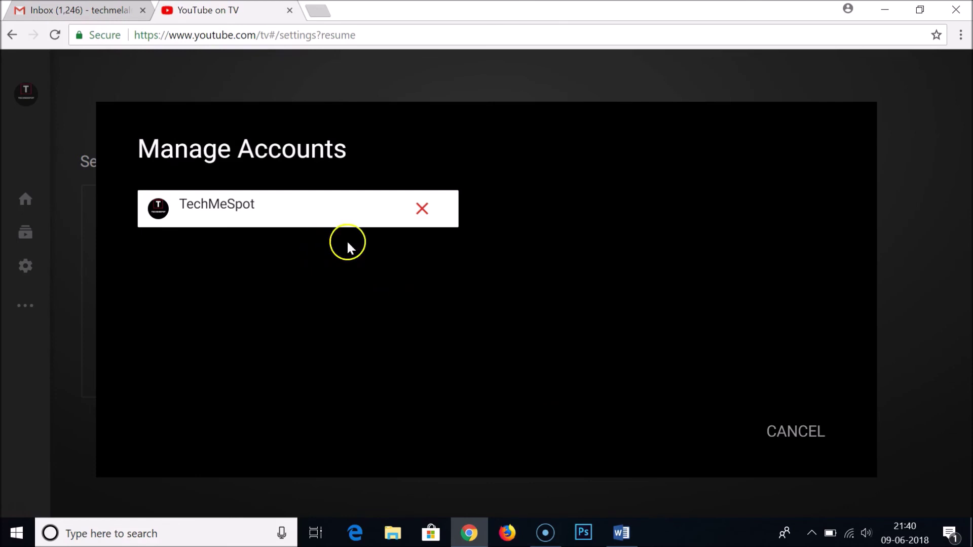
left_click(421, 211)
left_click(446, 325)
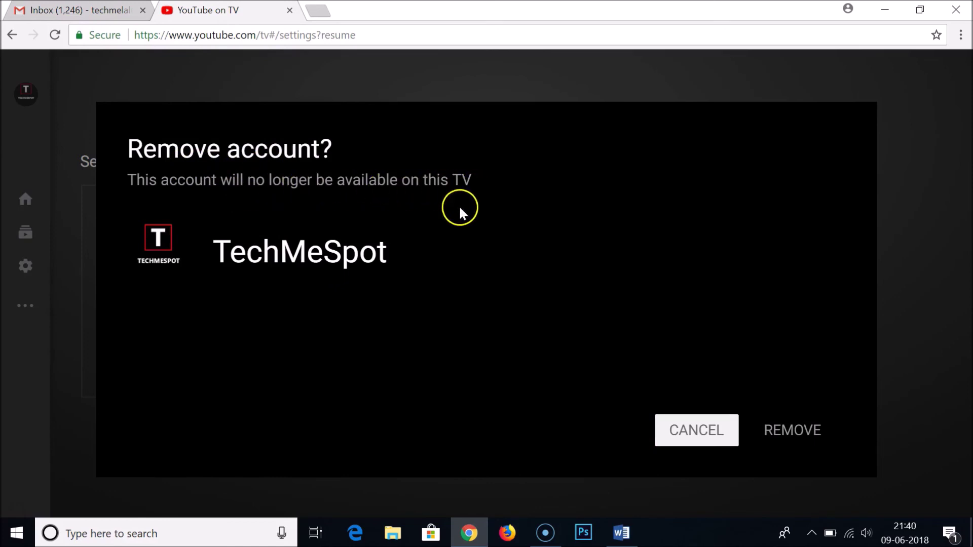
left_click(763, 437)
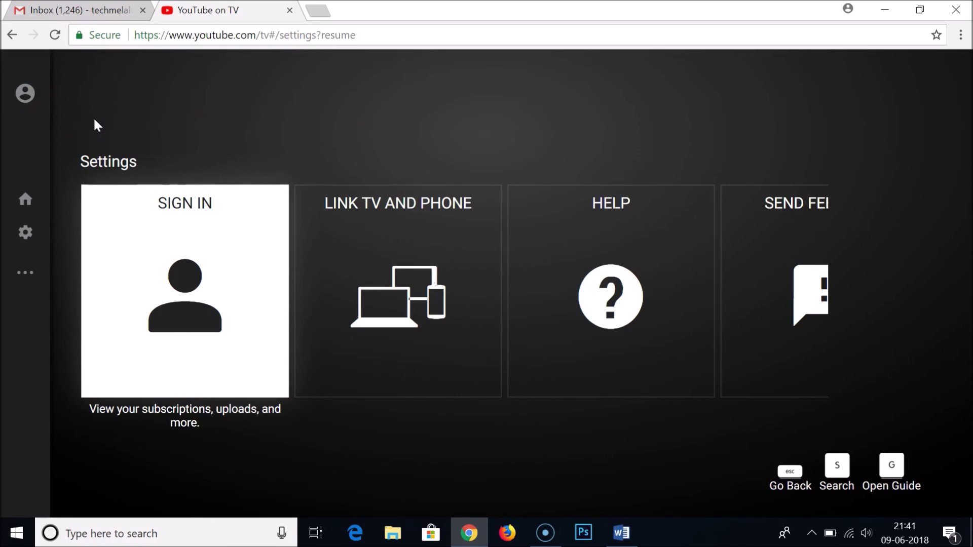
- Exit Settings with Esc to return to the signed-out home screen
key("Escape")
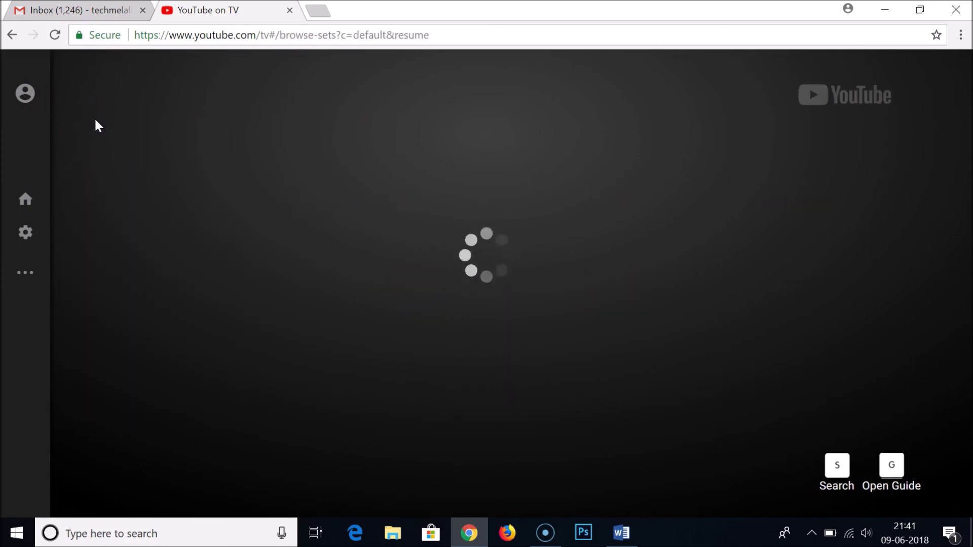